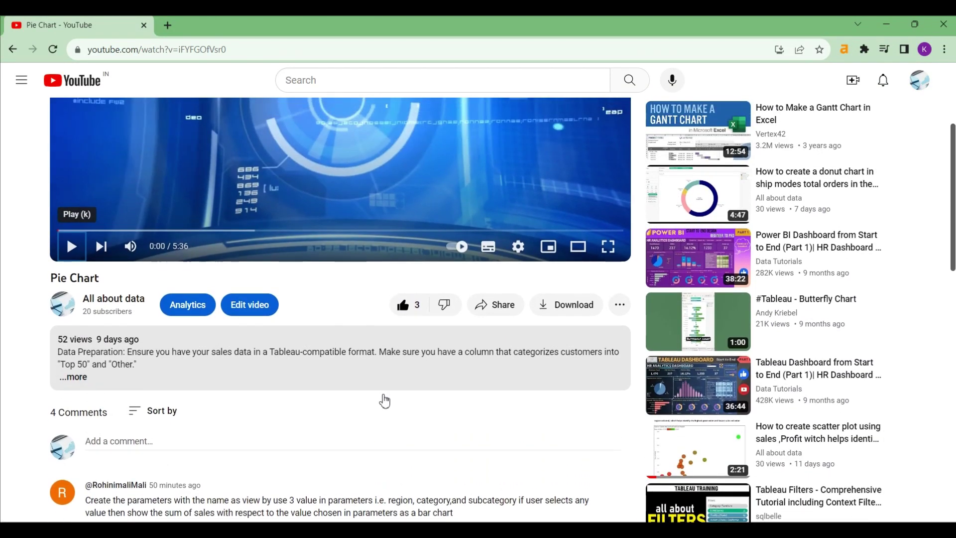
scroll(384, 399, "up", 3)
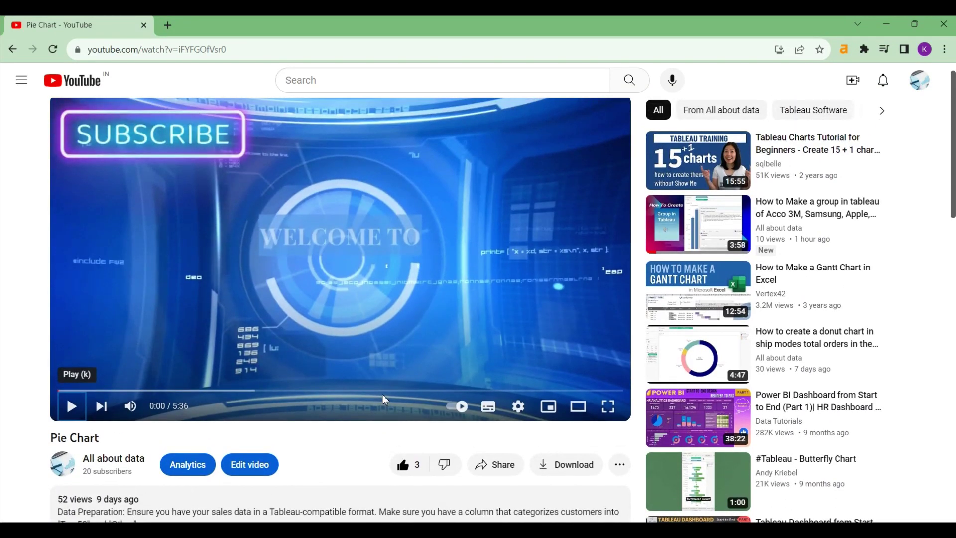
Copy the viewer's comment requesting a parameter-driven sales bar chart into the Word document
scroll(384, 399, "down", 5)
scroll(384, 399, "down", 1)
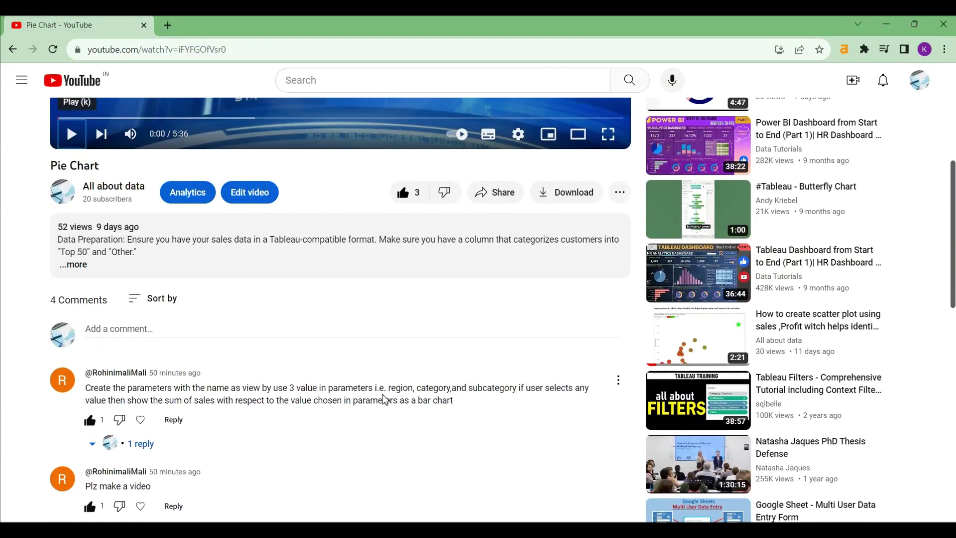
scroll(248, 405, "down", 1)
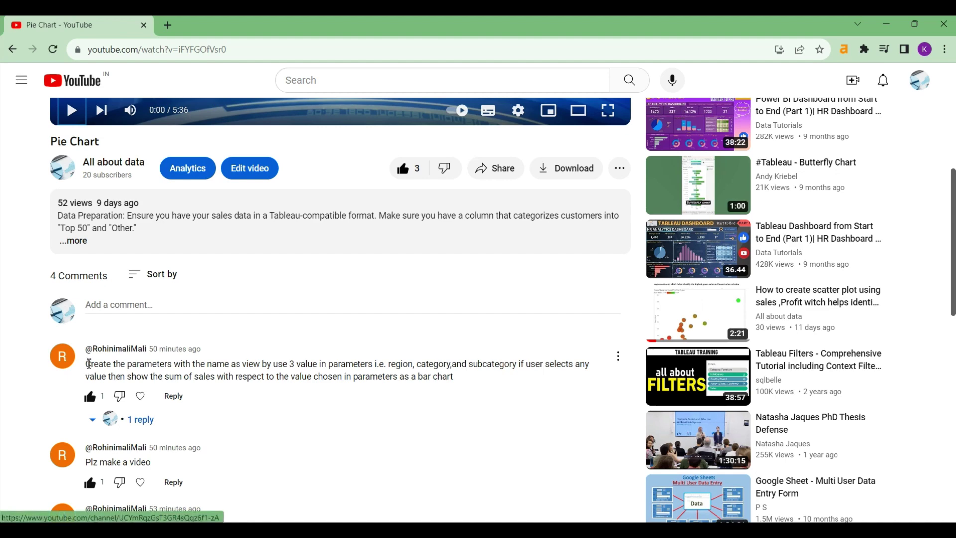
left_click_drag(88, 363, 444, 387)
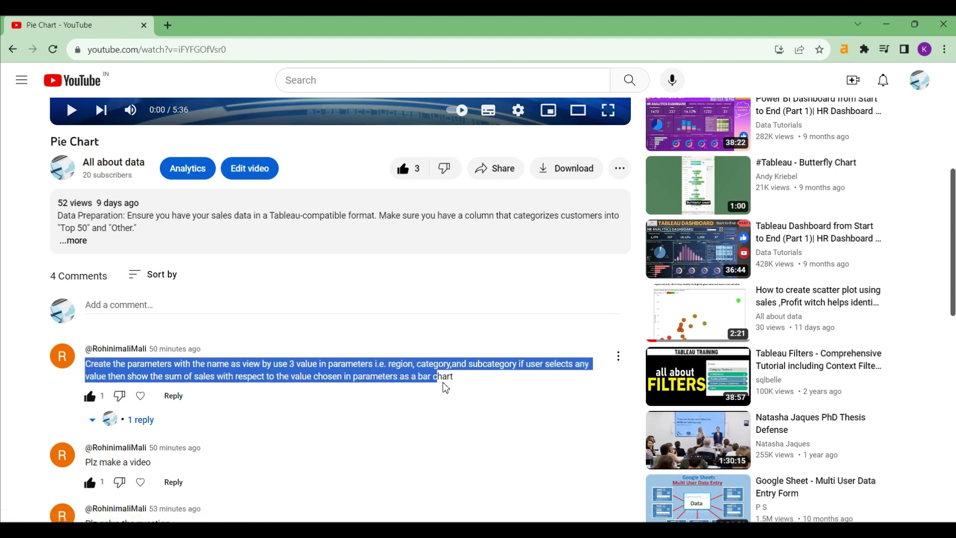
key("ctrl+c")
key("alt+Tab")
key("ctrl+v")
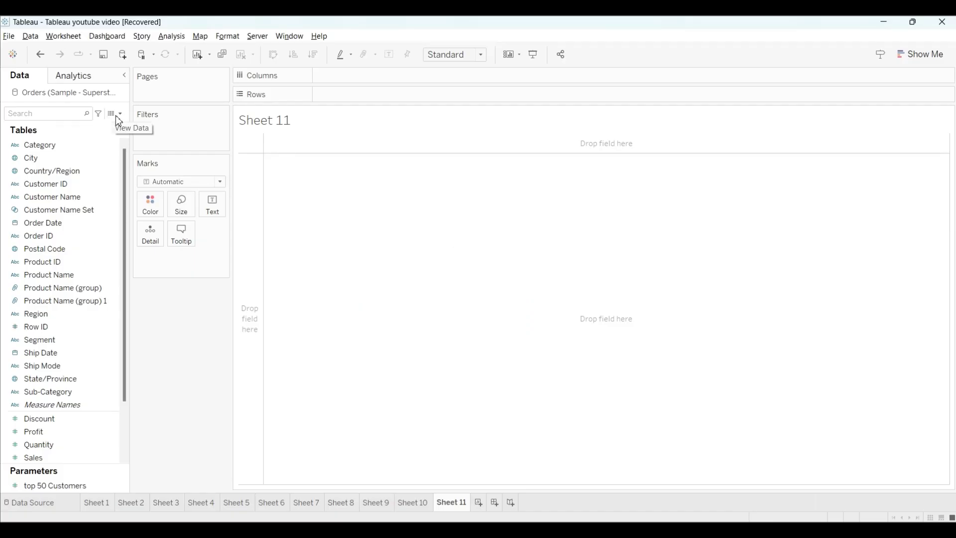
Start a new parameter named View By with String data type and a List of allowed values
left_click(121, 114)
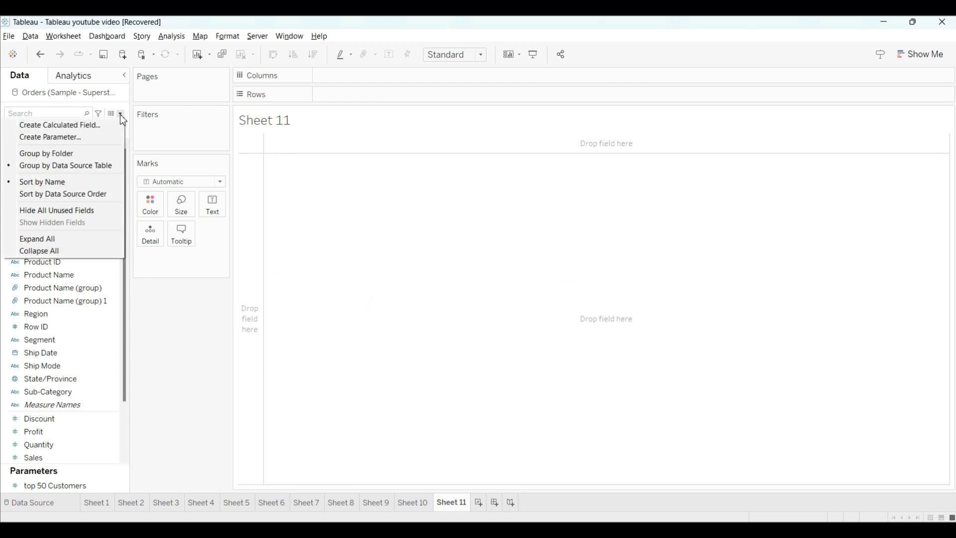
left_click(79, 136)
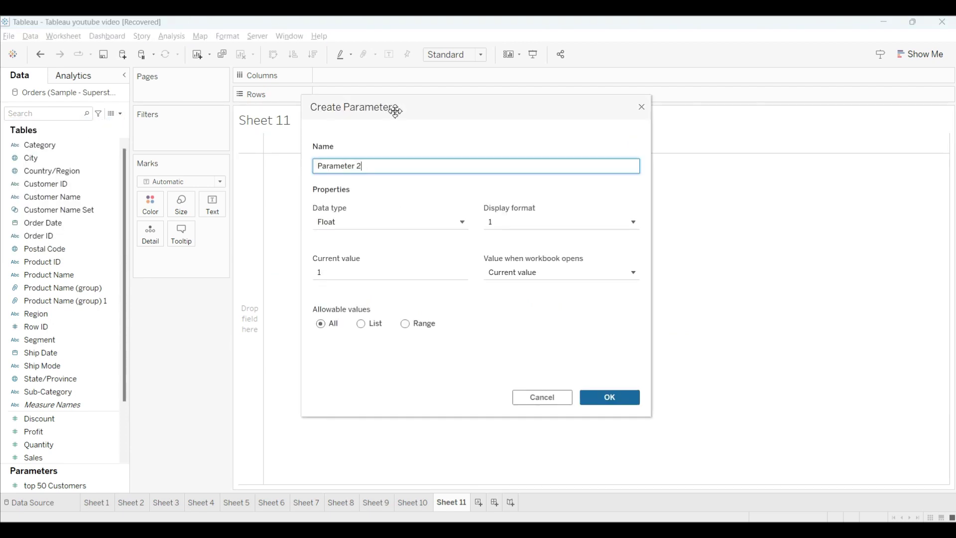
key("BackSpace")
key("BackSpace")
key("BackSpace")
key("BackSpace")
key("BackSpace")
key("BackSpace")
key("BackSpace")
key("BackSpace")
type("View By")
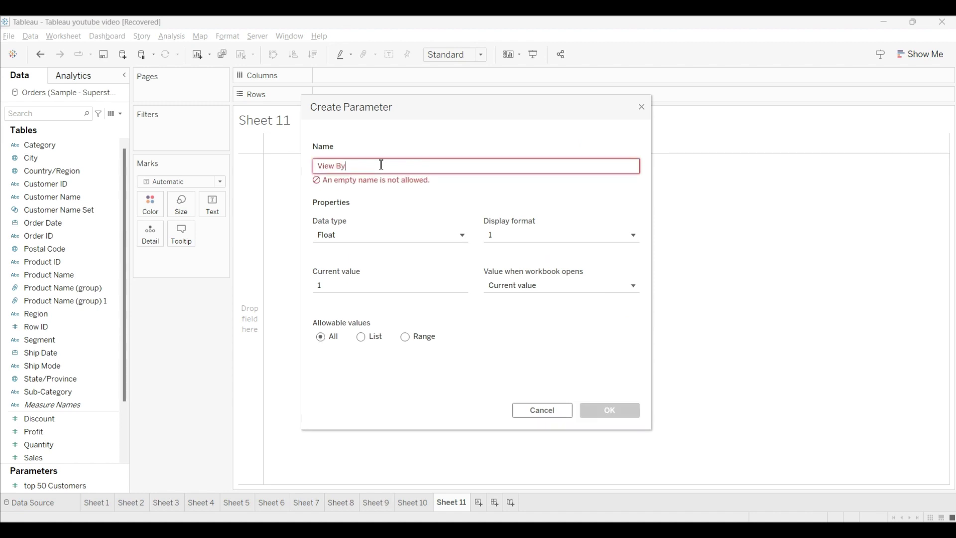
left_click(375, 225)
left_click(344, 265)
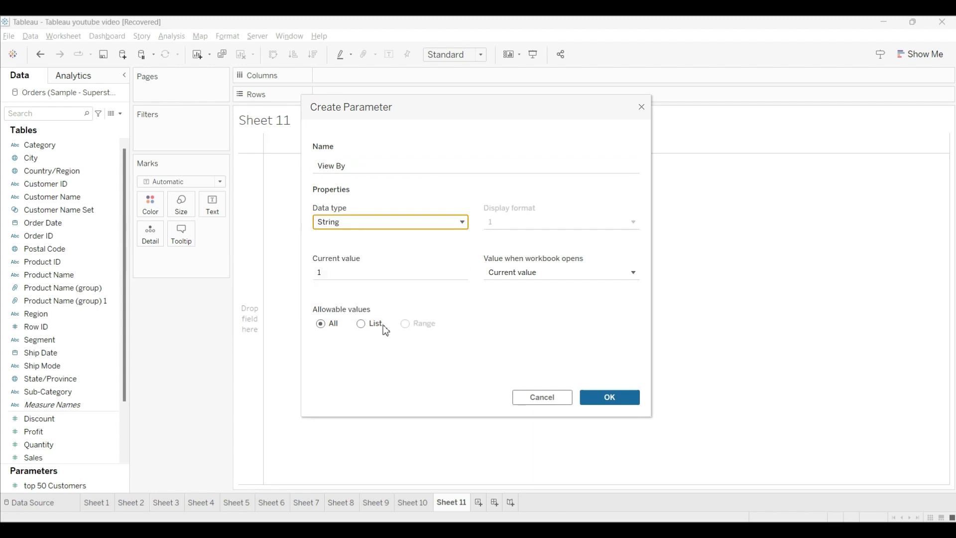
left_click(378, 324)
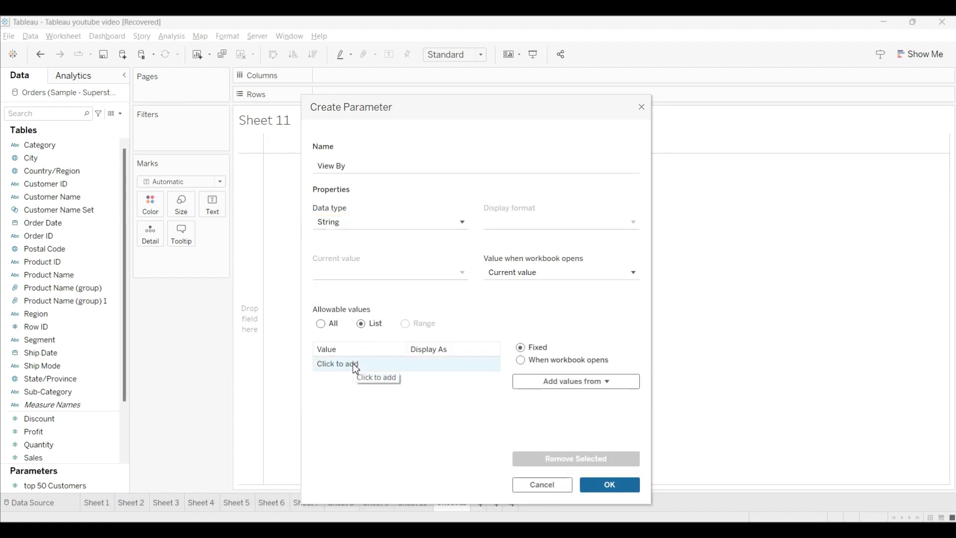
Add Category, Sub-Category and Region as the allowed values and save the parameter
left_click(356, 367)
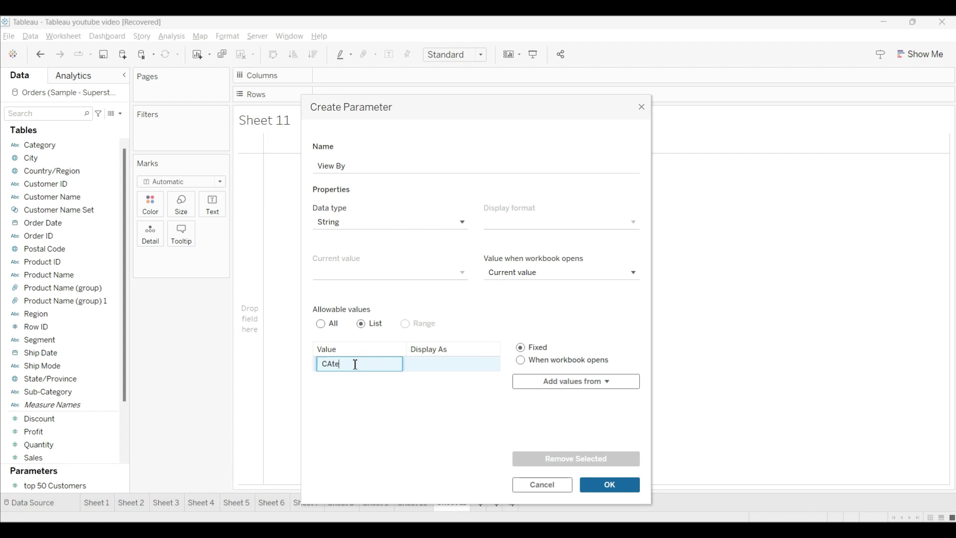
key("Return")
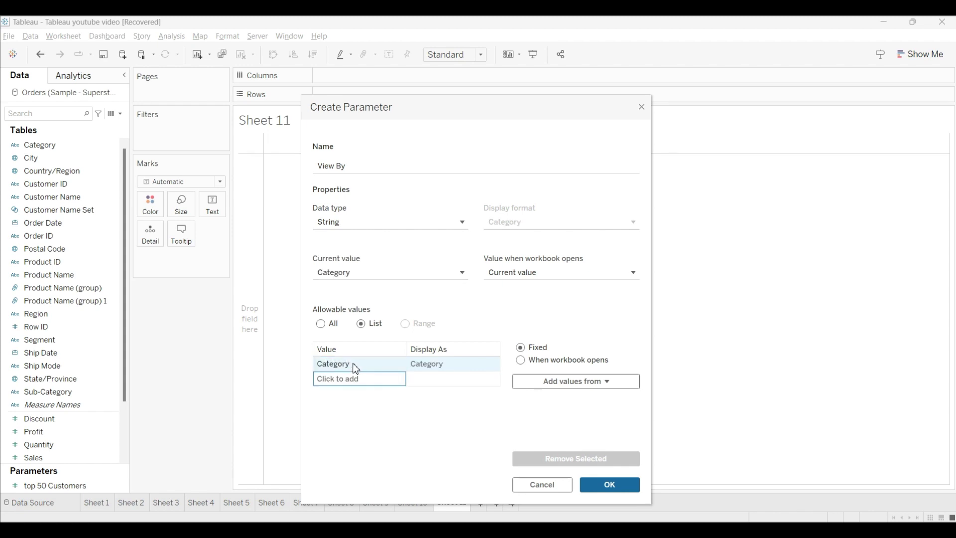
left_click(344, 378)
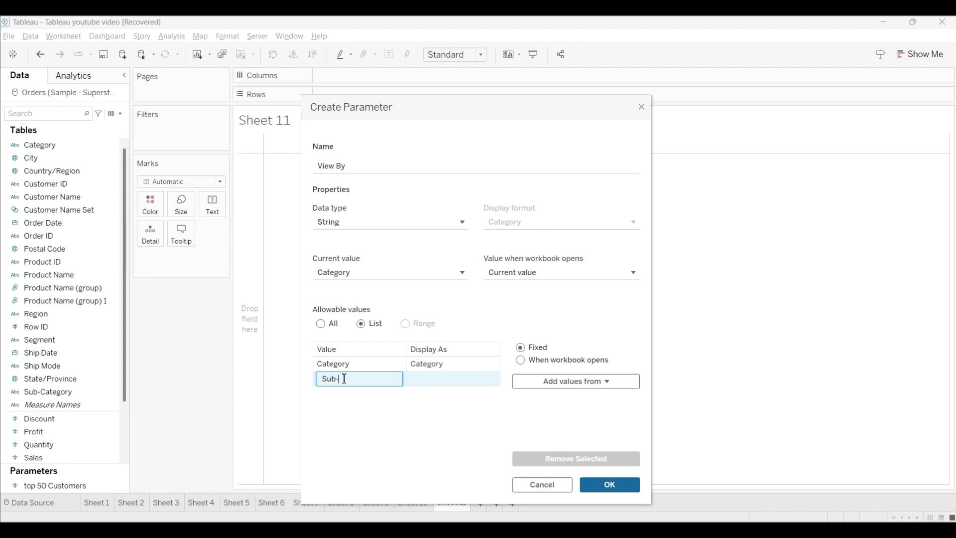
type("Sub-Categor")
key("BackSpace")
key("BackSpace")
key("BackSpace")
type("tegory")
key("Return")
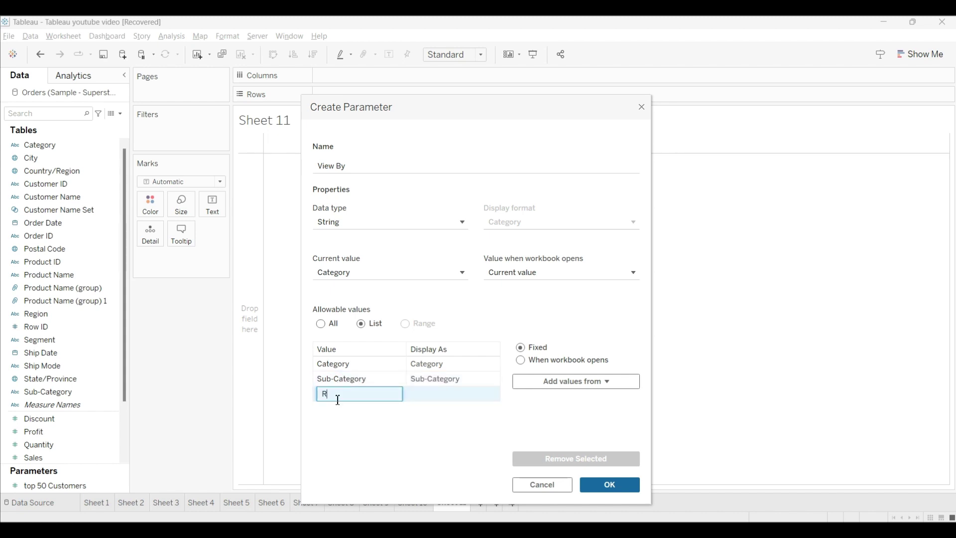
type("Region")
key("Return")
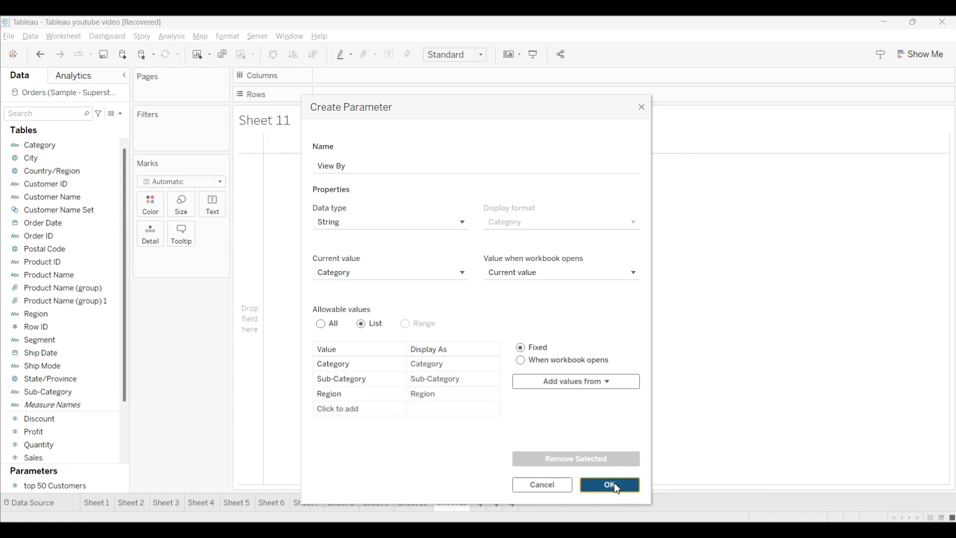
left_click(614, 482)
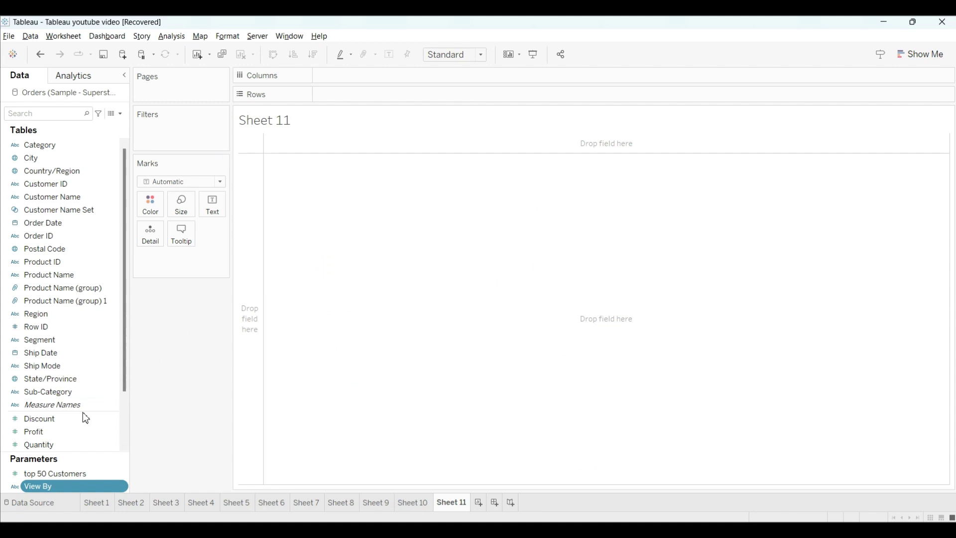
Chart SUM(Sales) against the View By parameter on Rows and show its parameter control
scroll(79, 371, "down", 3)
mouse_move(45, 392)
left_mouse_down()
mouse_move(303, 199)
mouse_move(368, 69)
mouse_move(366, 84)
left_mouse_up()
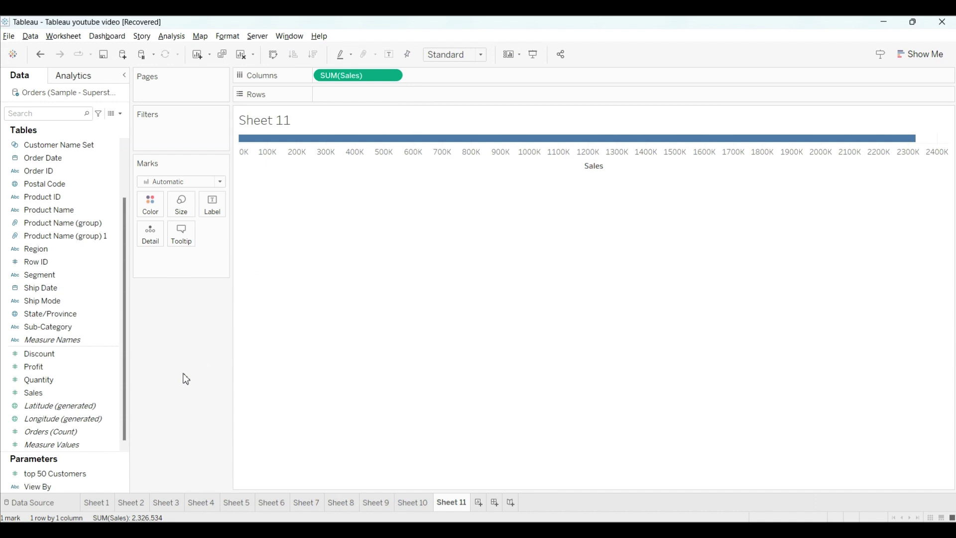
right_click(120, 486)
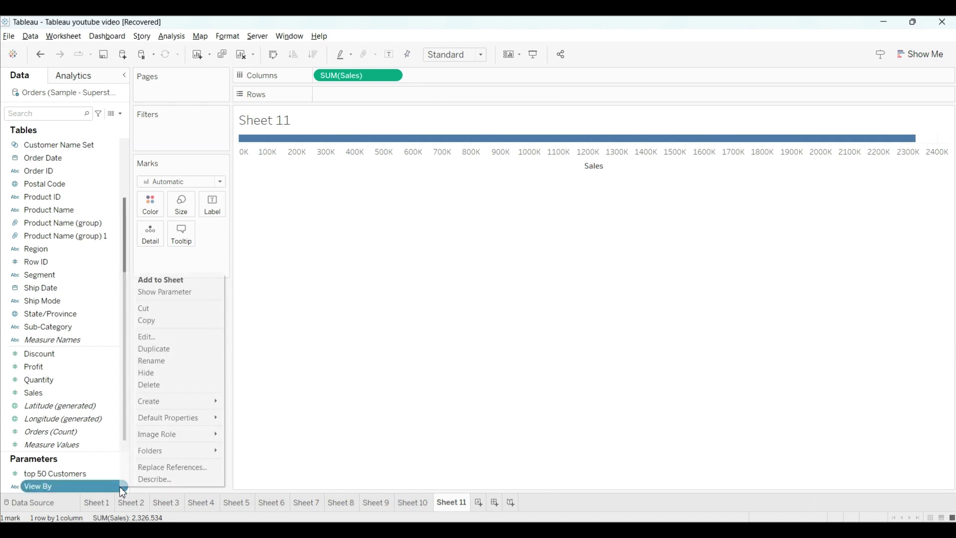
left_click(187, 292)
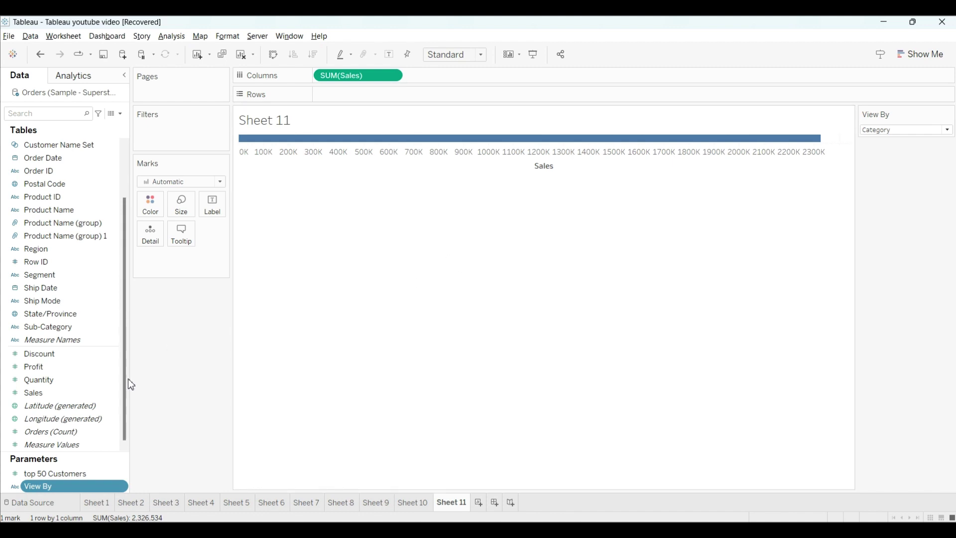
left_click_drag(50, 488, 339, 95)
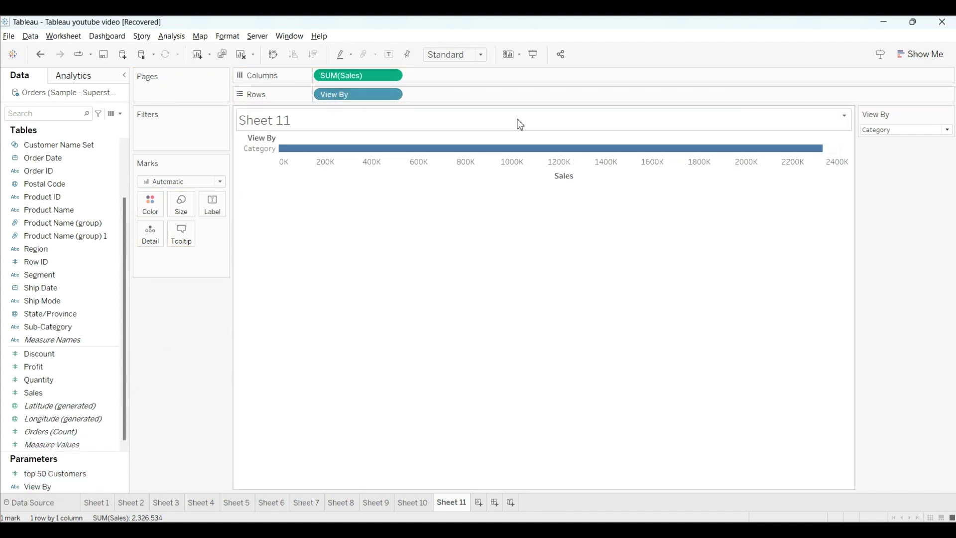
Switch the View By control to Sub-Category, then Region, and bring up the Data pane add-field menu
left_click(893, 130)
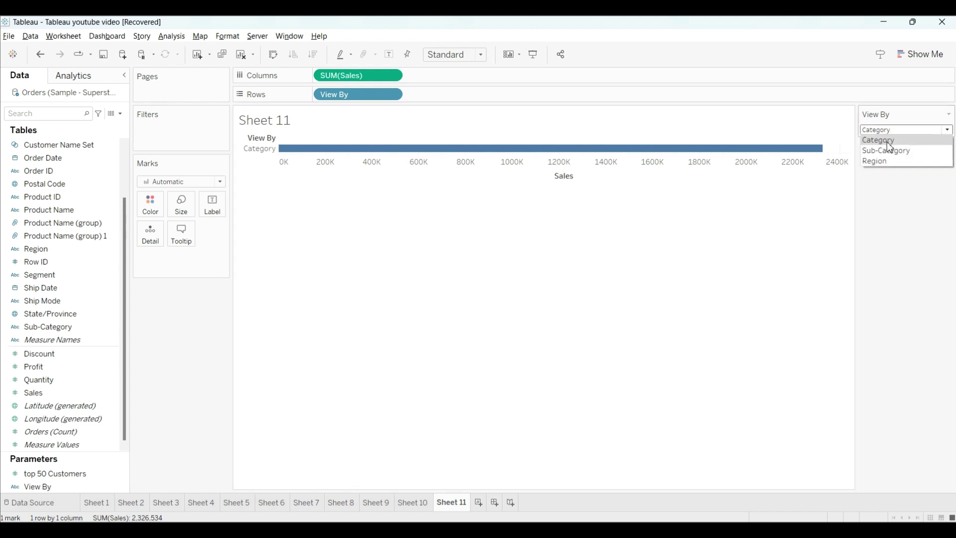
left_click(885, 149)
left_click(899, 140)
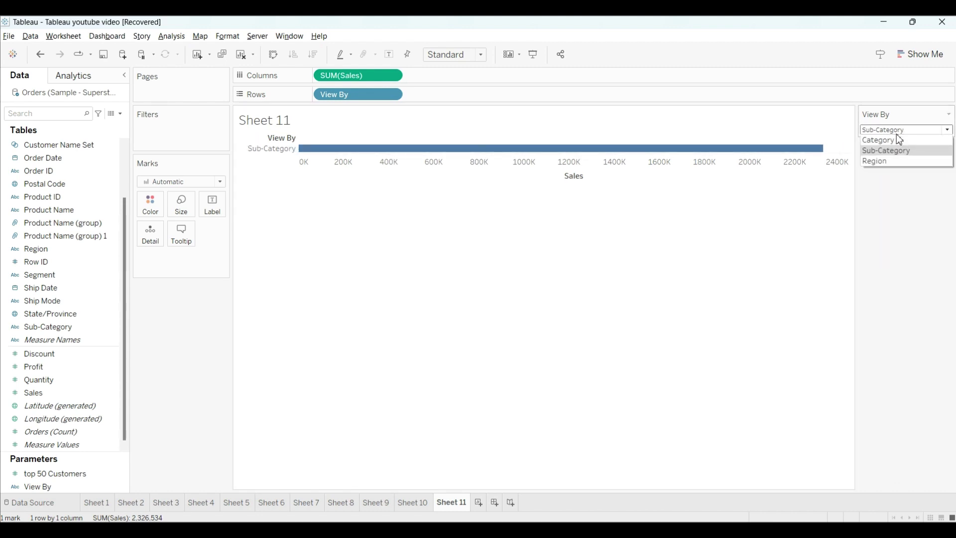
left_click(880, 162)
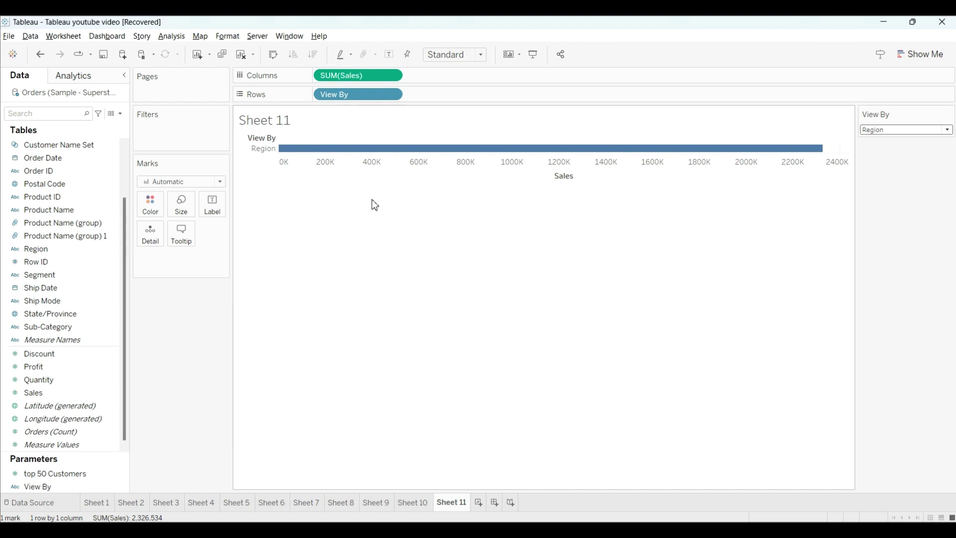
left_click(121, 114)
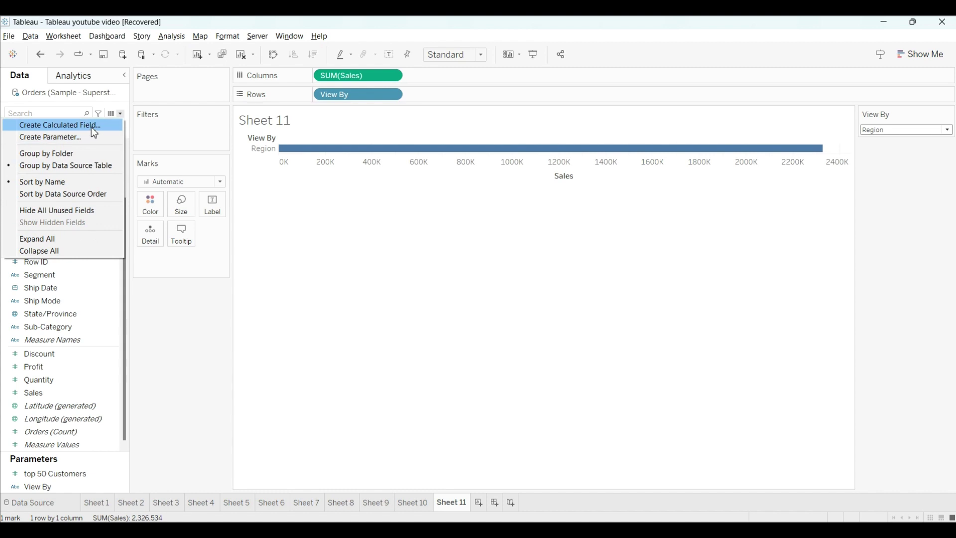
Create a calculated field named View By and begin the formula with CASE [View By]
left_click(91, 127)
key("BackSpace")
type("View By")
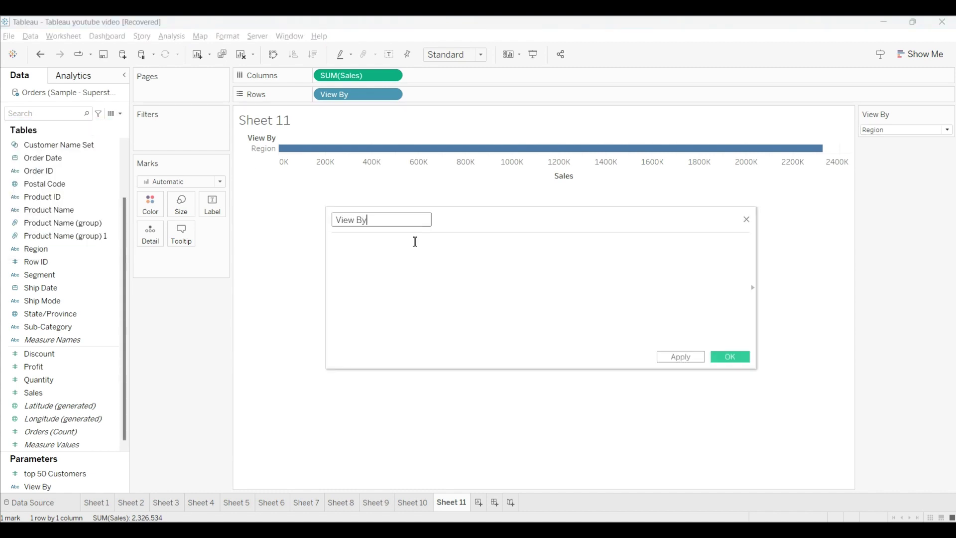
left_click(415, 241)
type("CAS")
left_click(365, 259)
type("[V")
left_click(395, 256)
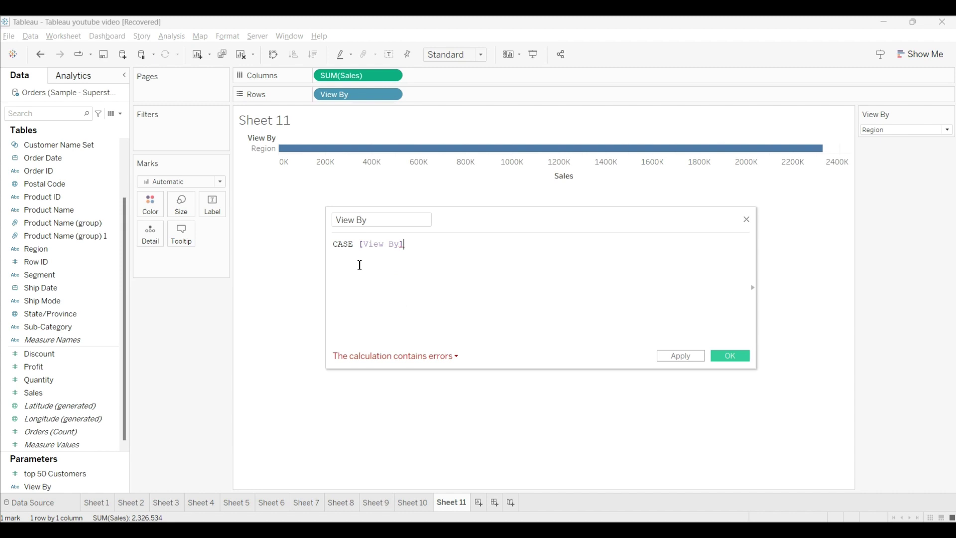
key("Return")
Add the line WHEN "Category" THEN [Category] to the formula
type("whe")
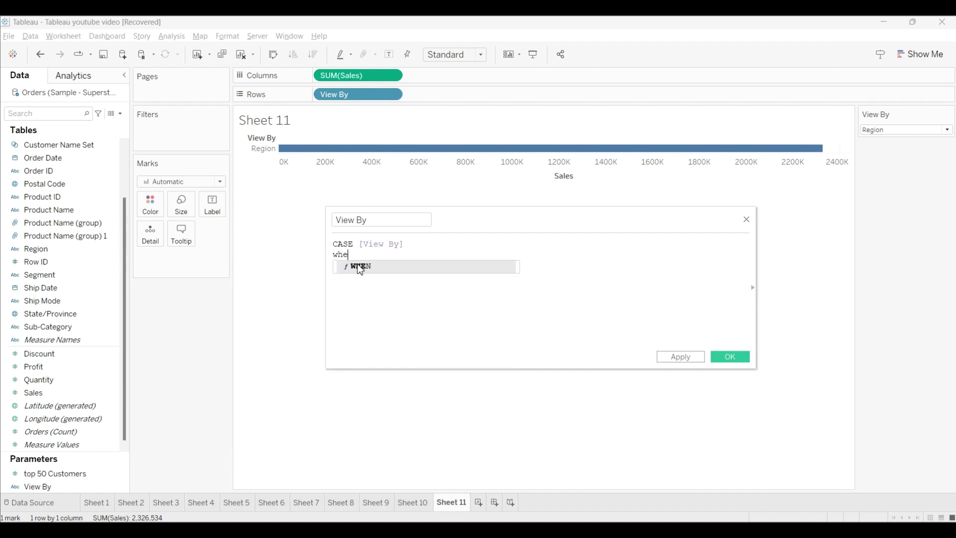
left_click(360, 268)
type("ca")
left_click(427, 284)
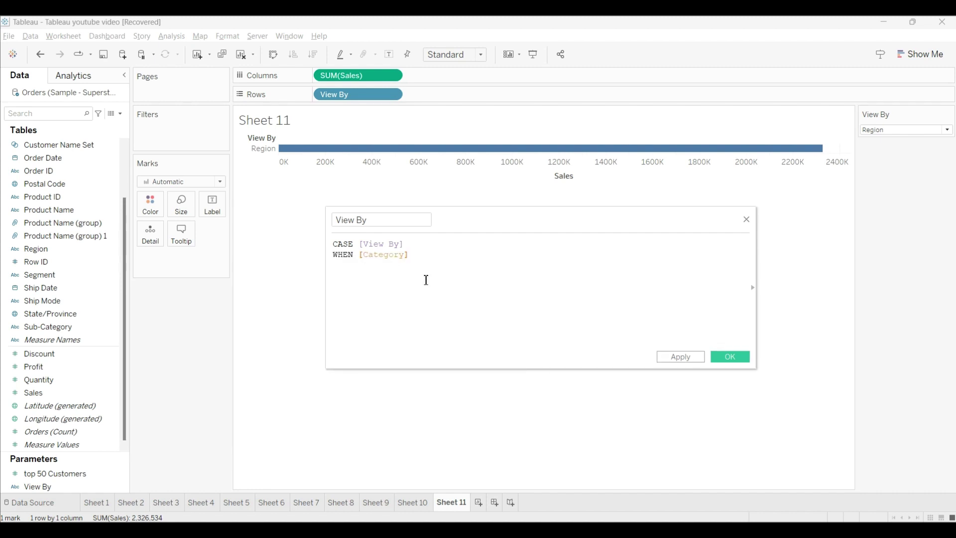
type("the")
left_click(460, 269)
left_click(407, 255)
key("BackSpace")
left_click(365, 257)
key("BackSpace")
type("\"")
key("Right")
key("Right")
key("Right")
key("Right")
key("Right")
key("Right")
key("Right")
key("Right")
type("\"ca")
left_click(465, 278)
key("Return")
Add the line WHEN "Sub-Category" THEN [Sub-Category] to the formula
type("WHEN")
key("BackSpace")
key("BackSpace")
key("BackSpace")
key("BackSpace")
type("su")
left_click(418, 277)
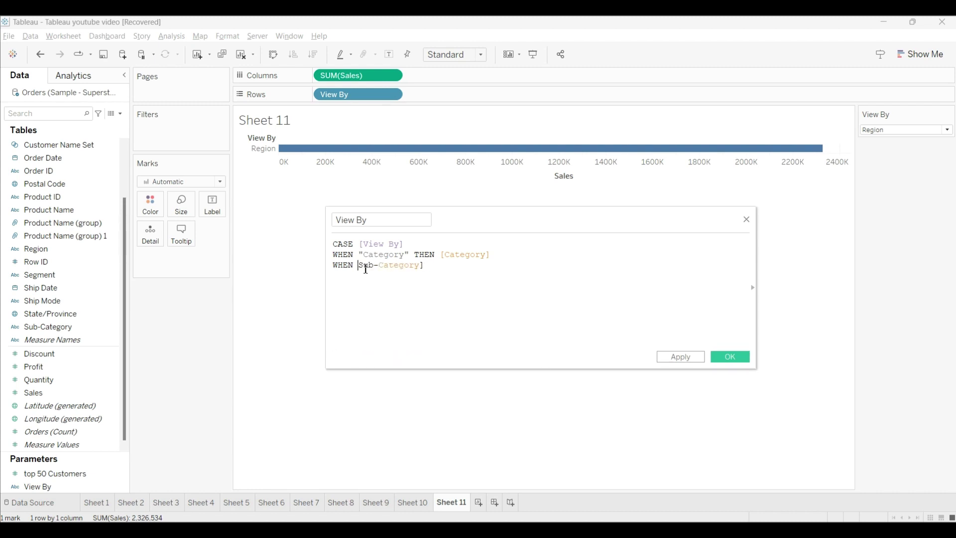
type("\"")
key("End")
key("BackSpace")
type("\" the")
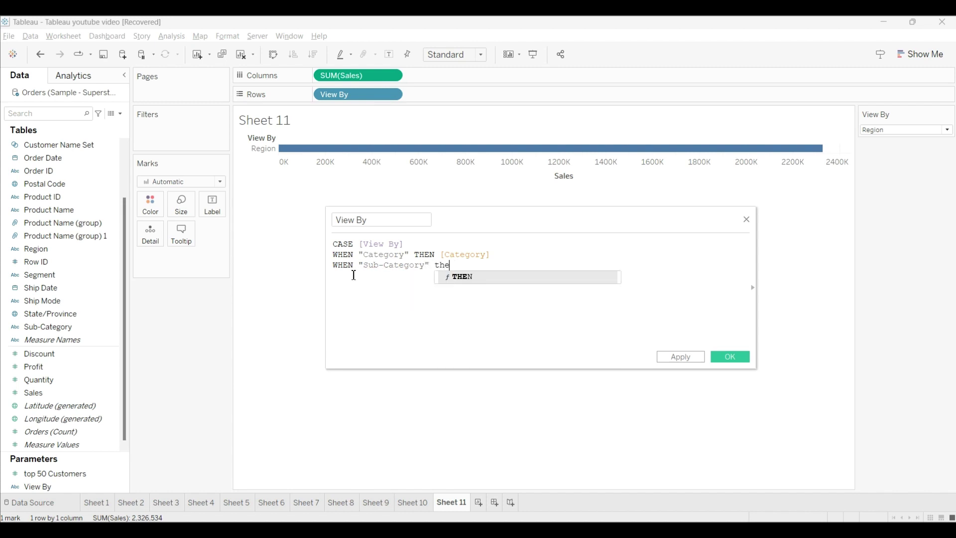
left_click(492, 276)
type("su")
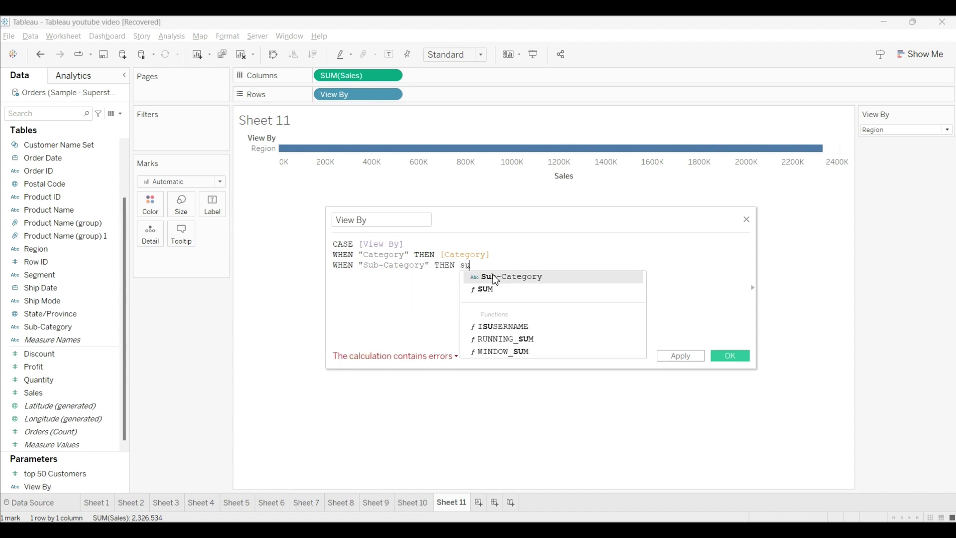
left_click(494, 276)
Add WHEN "Region" THEN [Region] and close the formula with END
type("wh")
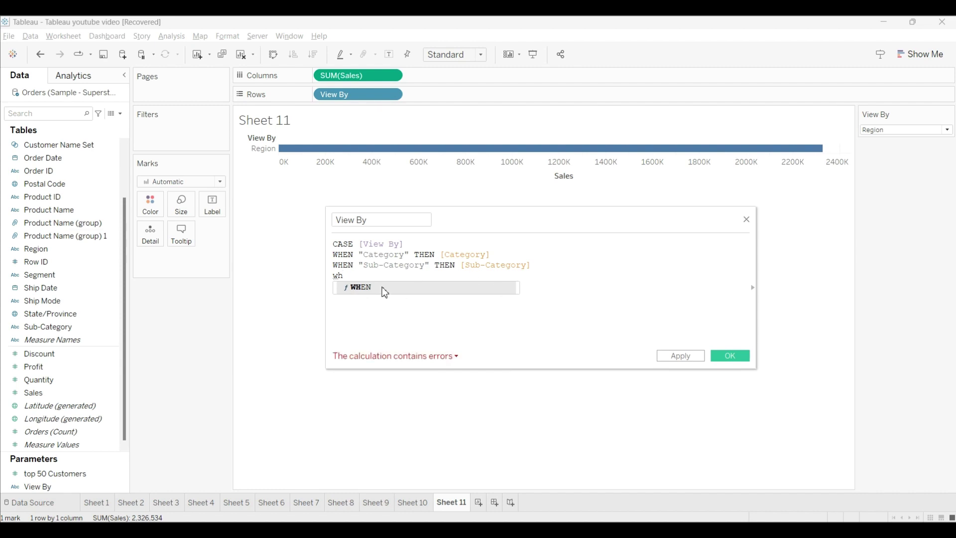
left_click(383, 288)
type("re")
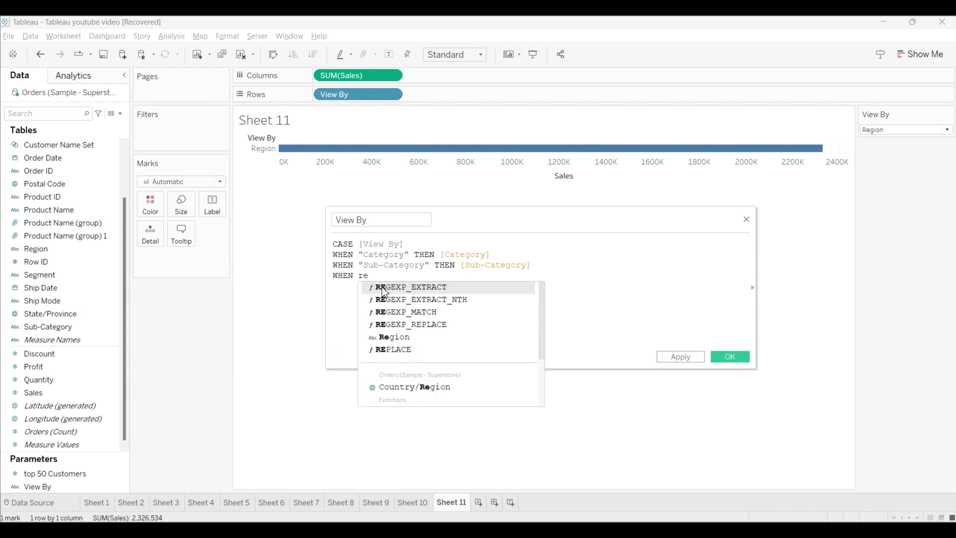
left_click(394, 339)
left_click(366, 278)
key("BackSpace")
type("\"")
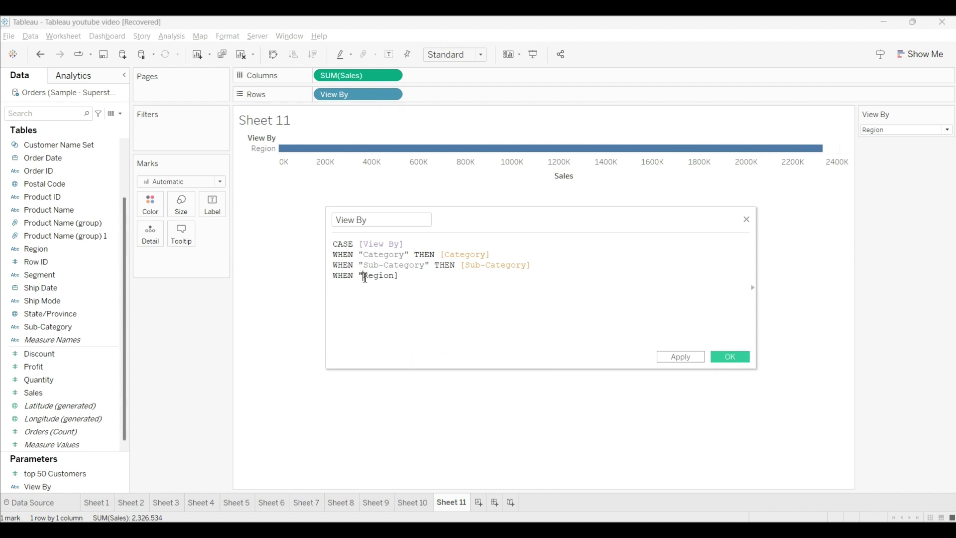
key("End")
key("BackSpace")
type("\" THEN")
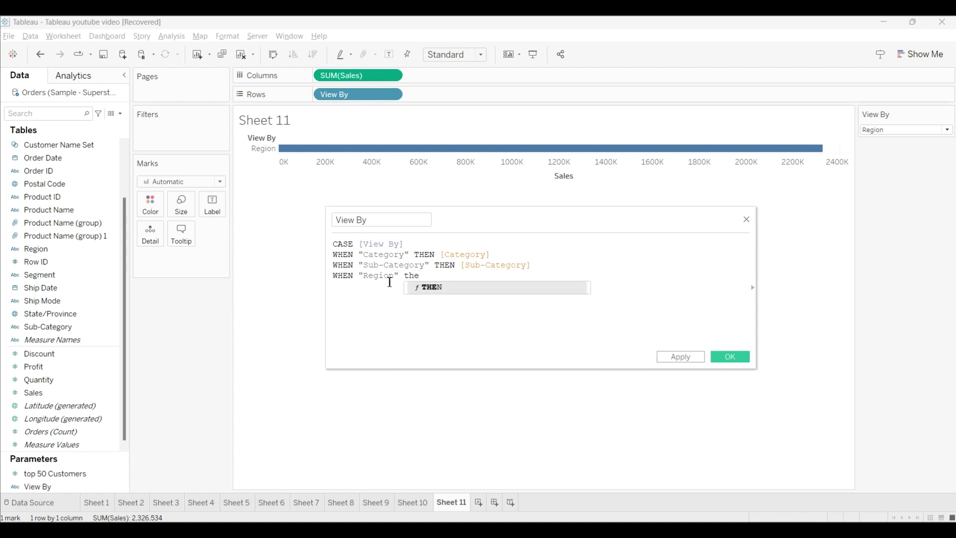
type("re")
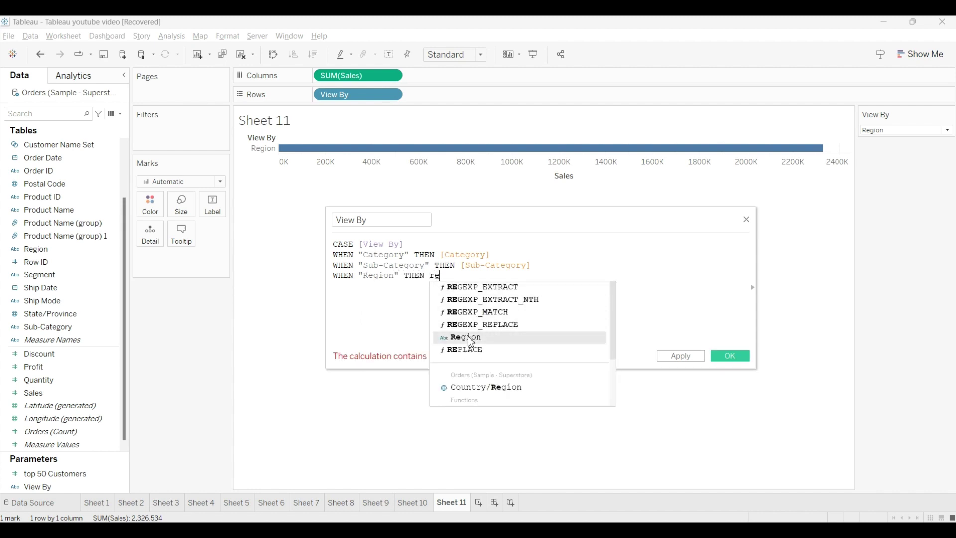
left_click(469, 335)
key("Return")
type("en")
left_click(380, 298)
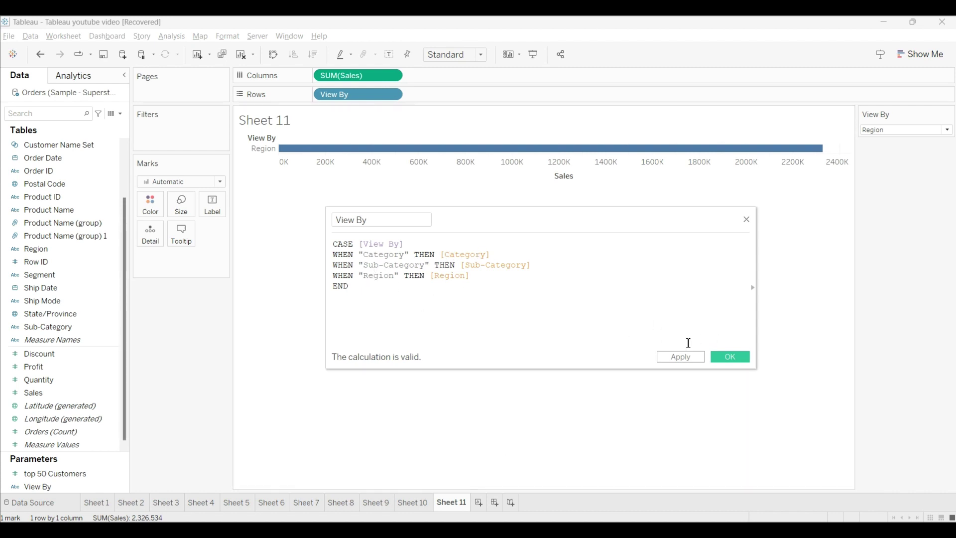
Save the View By calculated field and use it on Rows instead of the parameter
left_click(729, 357)
left_click_drag(379, 100, 380, 23)
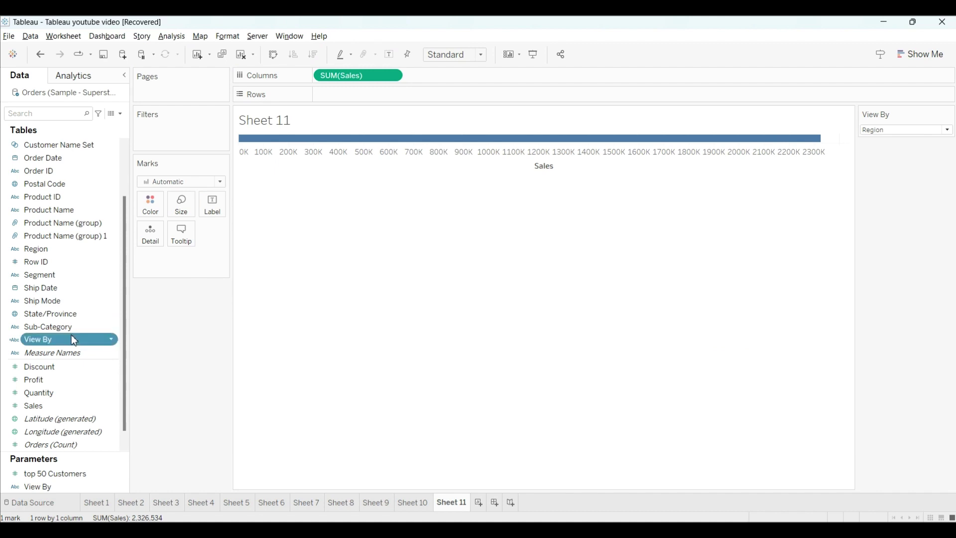
left_click_drag(71, 338, 374, 94)
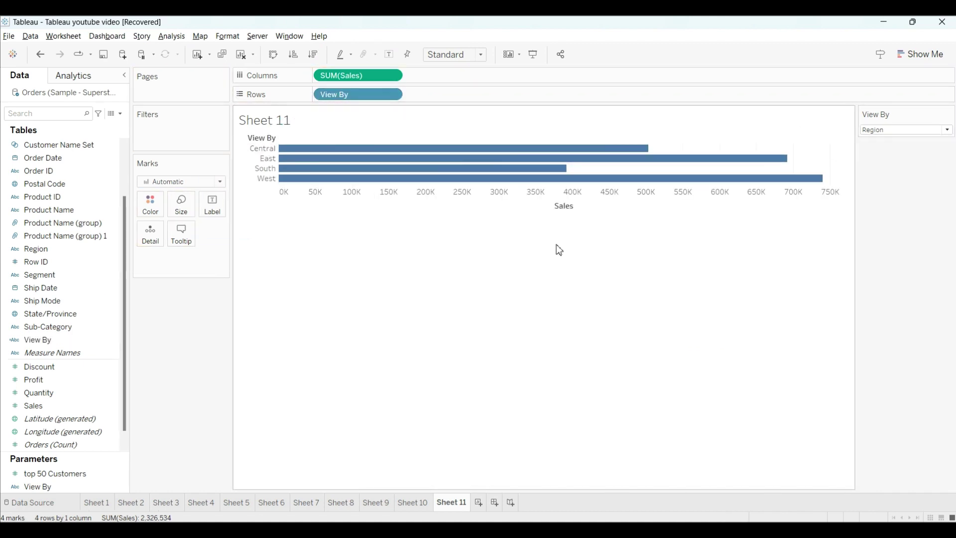
Turn on mark labels and test View By with Category, Sub-Category, then Region
left_click(908, 131)
left_click(895, 141)
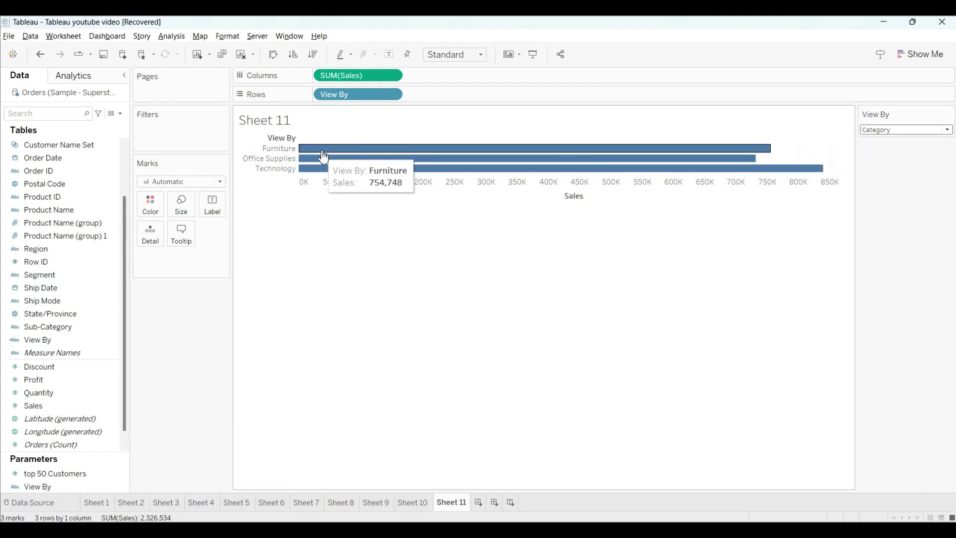
left_click(392, 56)
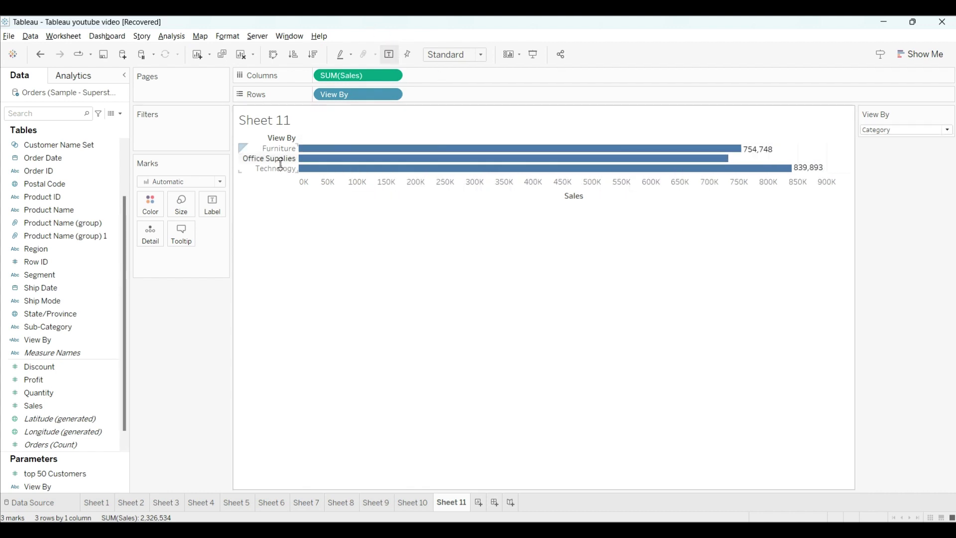
left_click(904, 131)
left_click(891, 150)
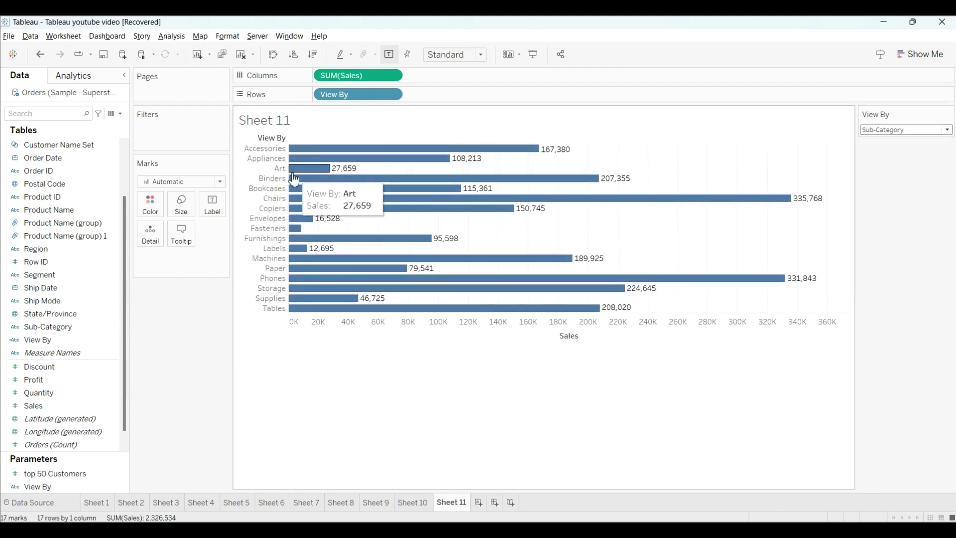
left_click(861, 130)
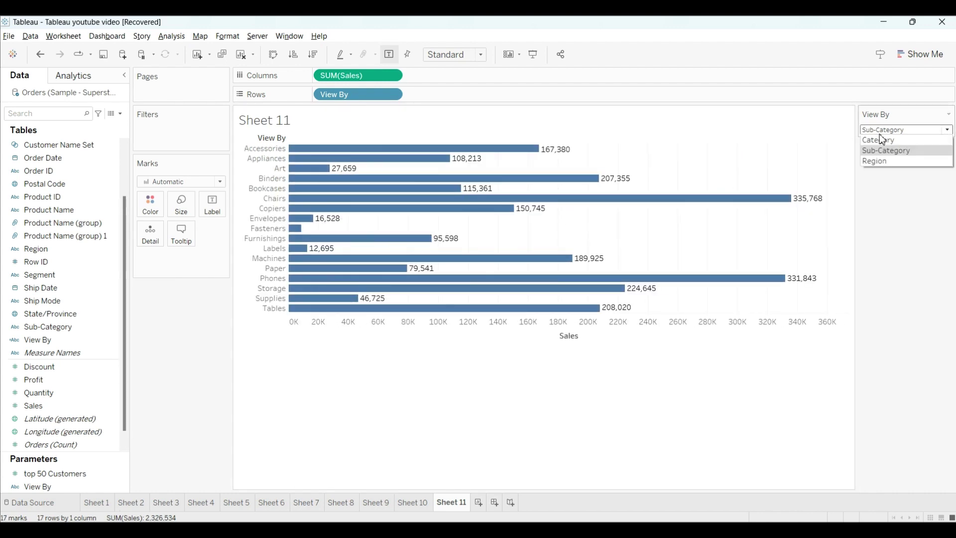
left_click(874, 161)
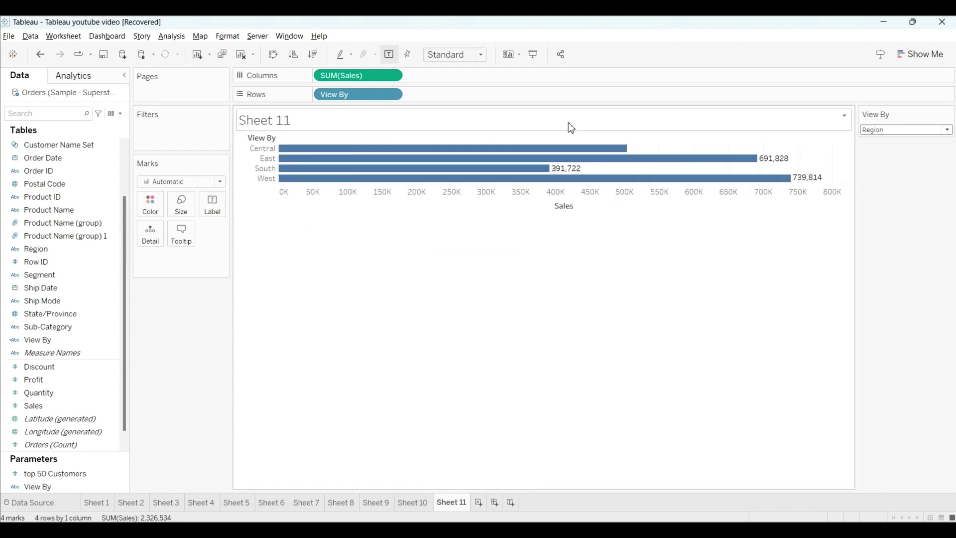